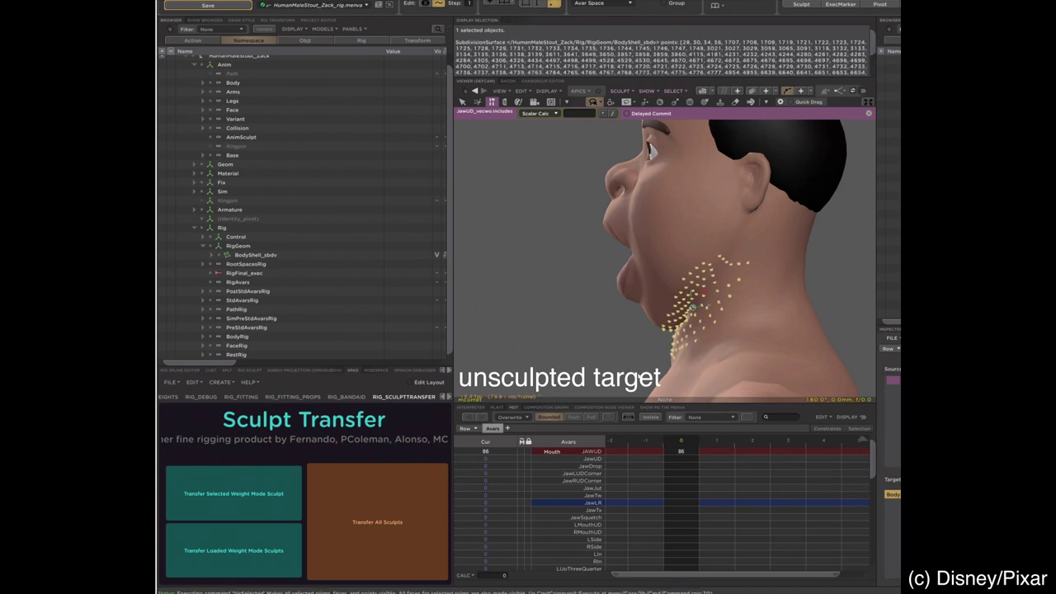
Step: Drag Zack's JawUD avar up and commit it at 100 to open the jaw wide
drag(631, 454, 689, 451)
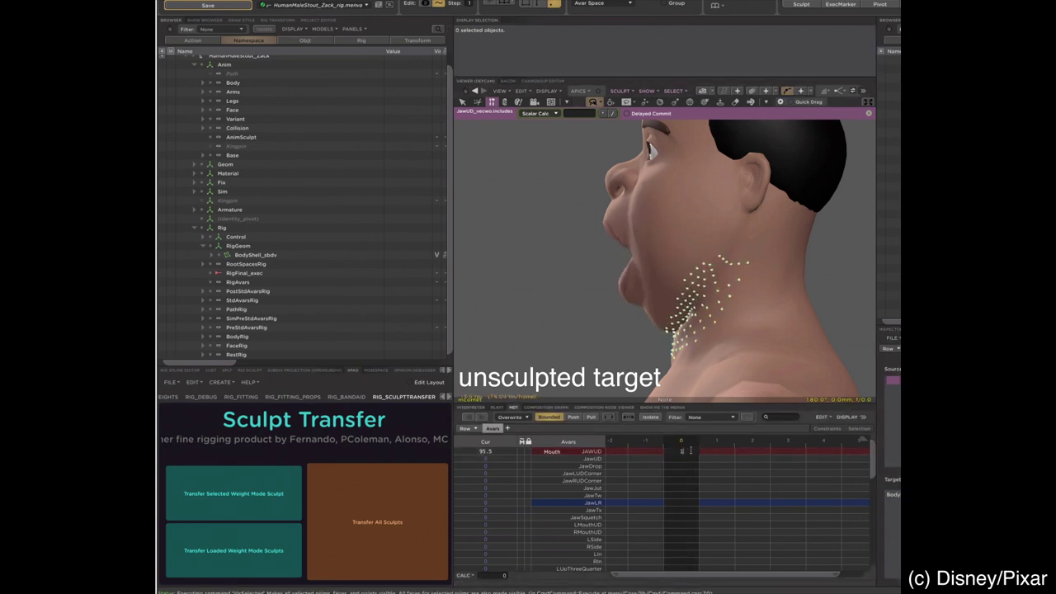
key(Return)
Step: Set the sculpt transfer source to HumanMaleStout_Leo_rig.menva with Use Current Avar Values checked
click(294, 473)
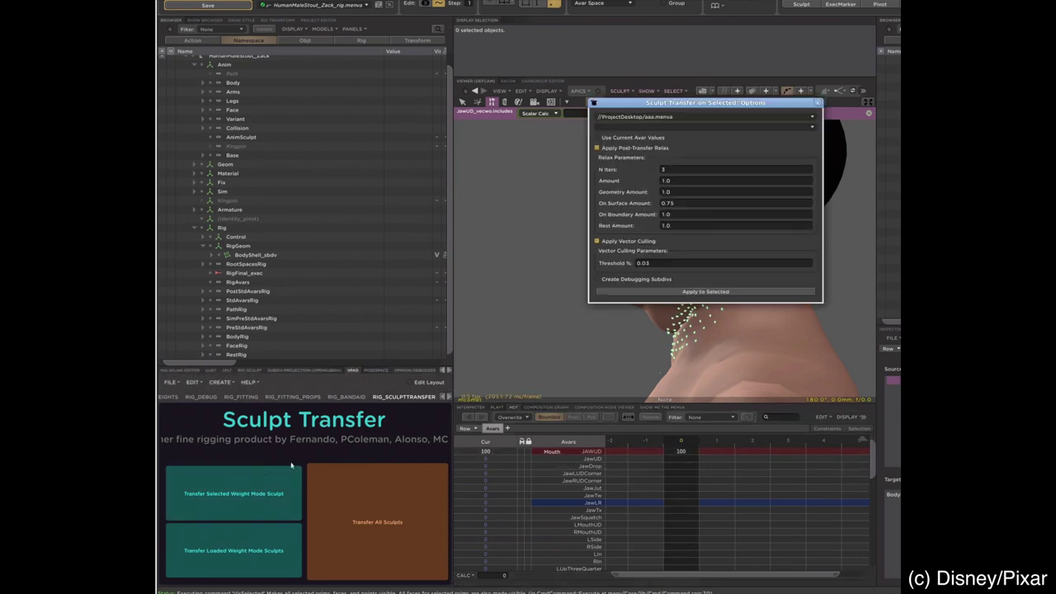
alt+drag(691, 212, 526, 287)
click(494, 192)
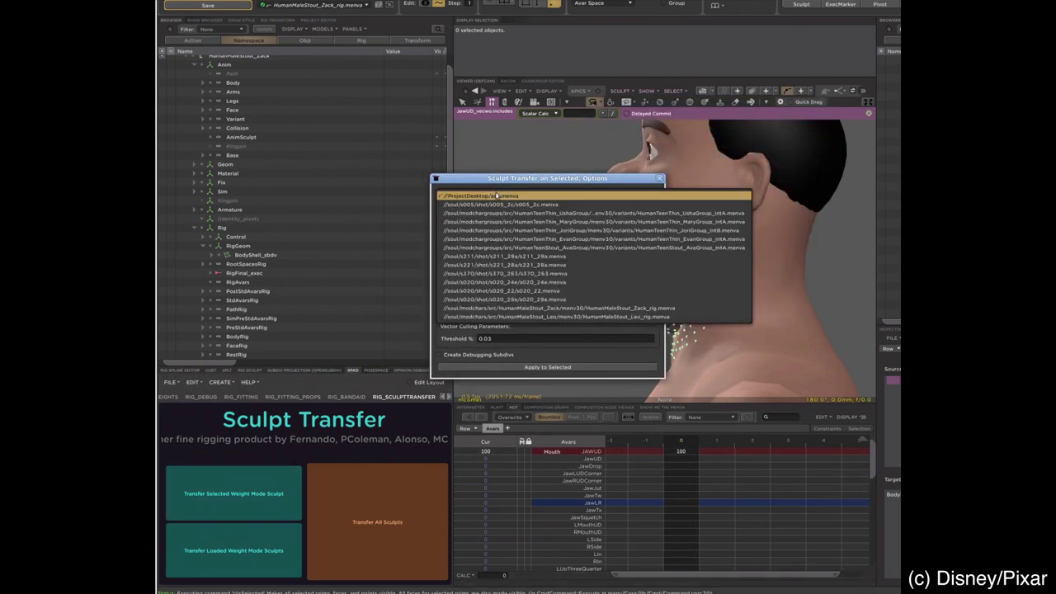
click(524, 312)
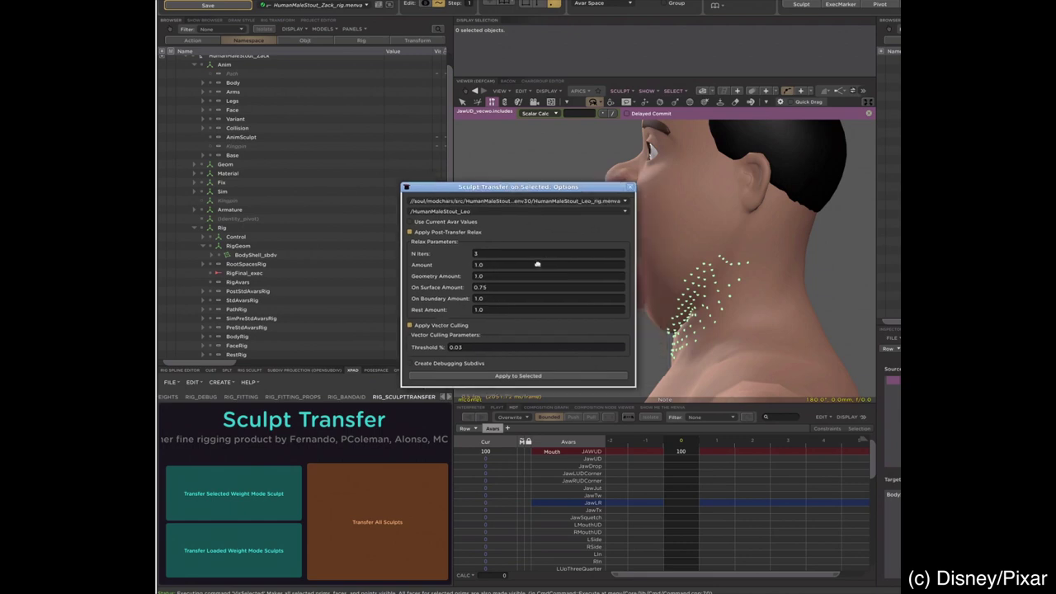
alt+drag(523, 312, 361, 365)
click(276, 266)
alt+drag(383, 284, 325, 295)
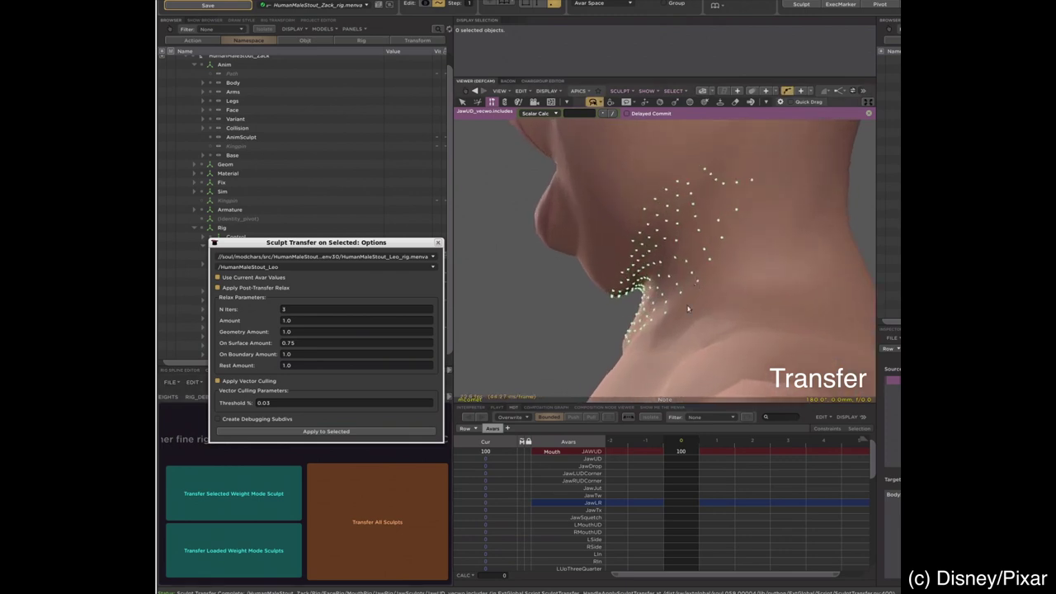
Step: Test a partly closed jaw, undo it, and close the transfer options
drag(680, 452, 621, 465)
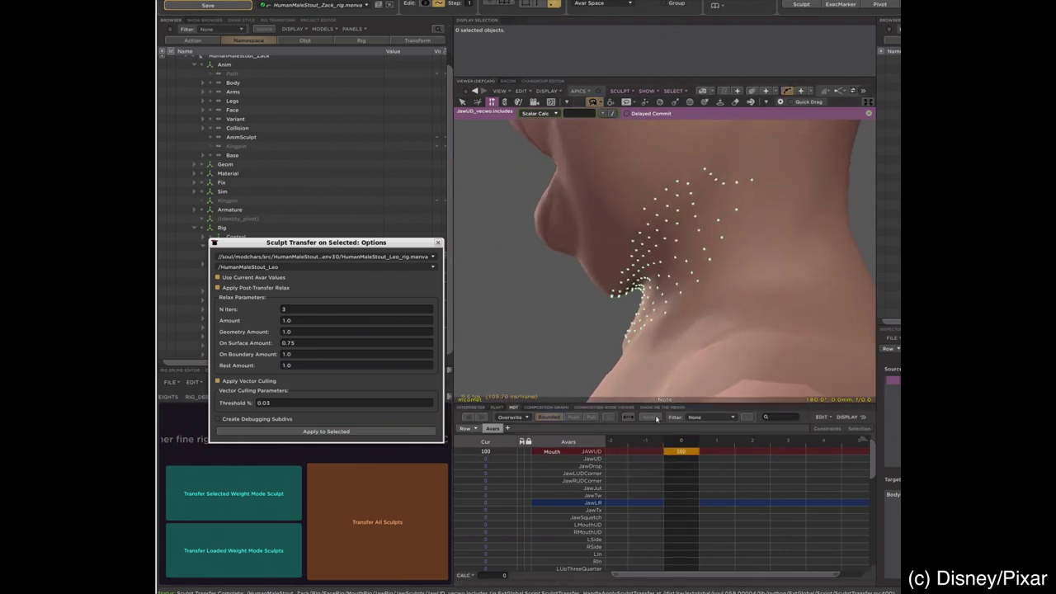
key(ctrl+z)
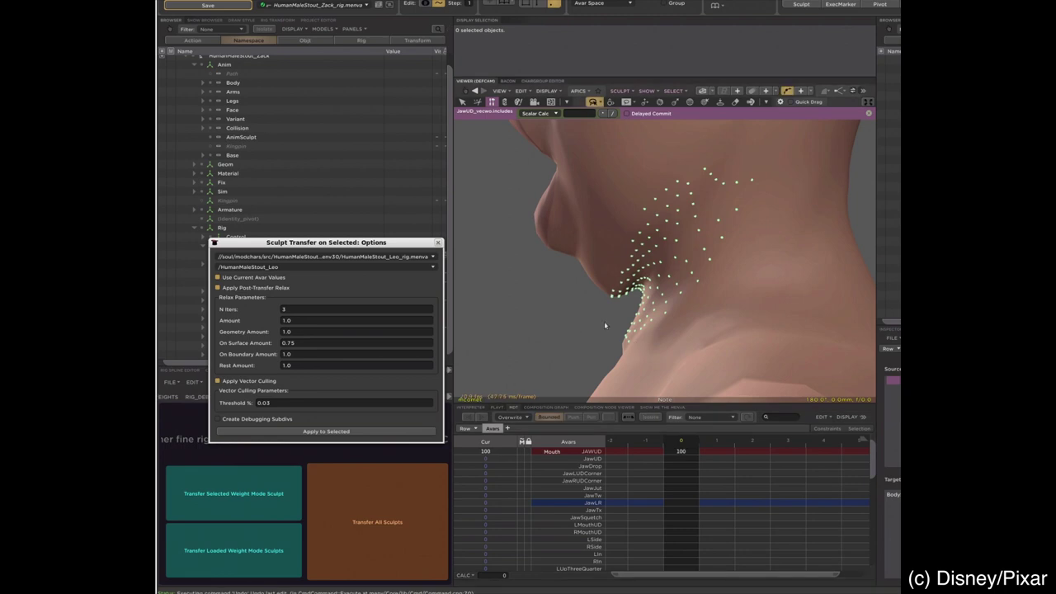
right_drag(604, 310, 603, 334)
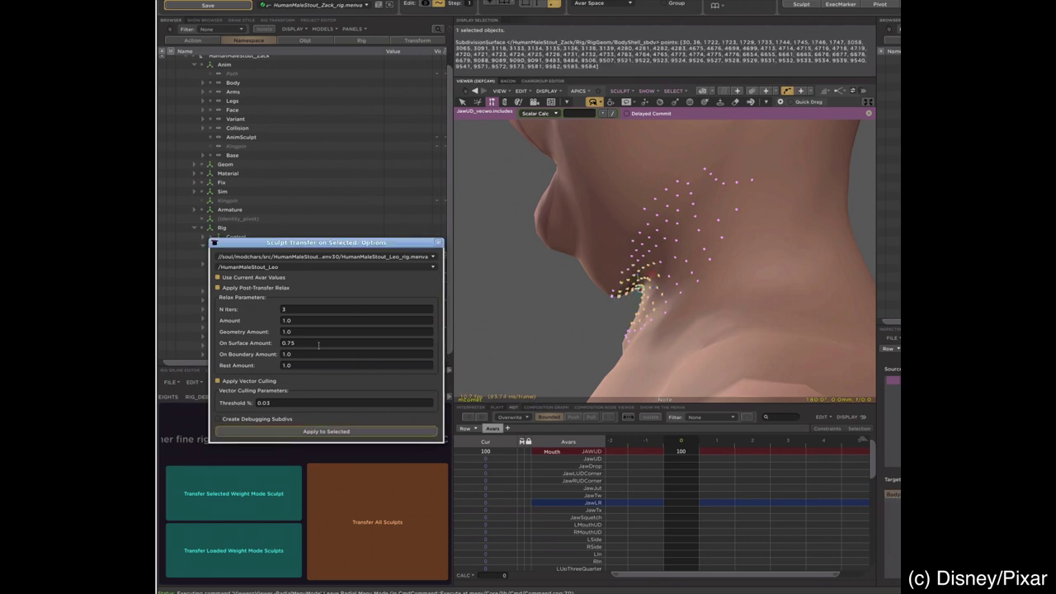
click(438, 243)
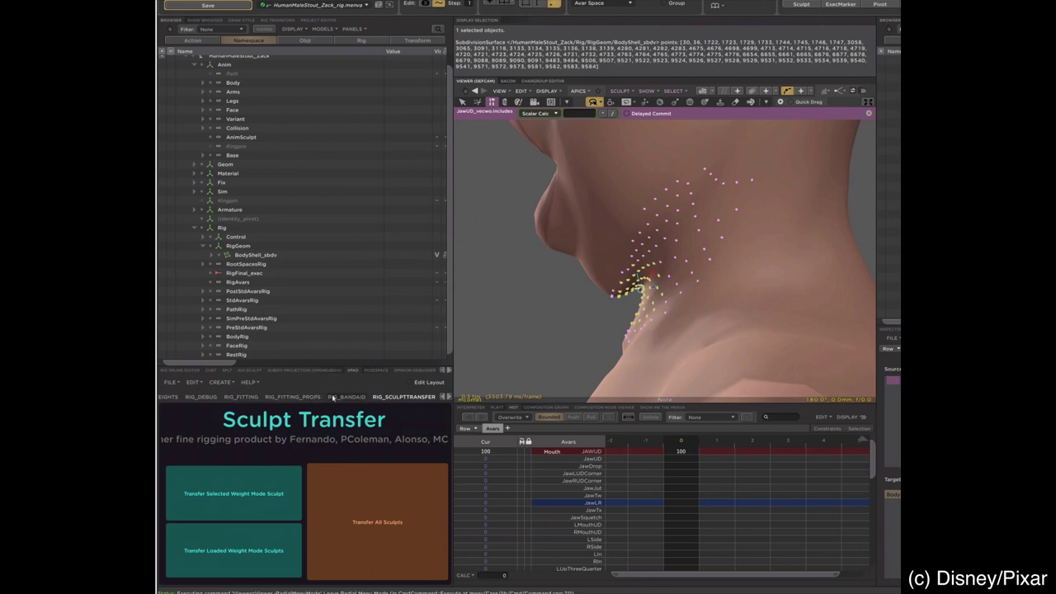
Step: Bandage the transferred neck with normal and point interpolation, then Relax it
click(333, 398)
click(288, 475)
drag(705, 108, 456, 243)
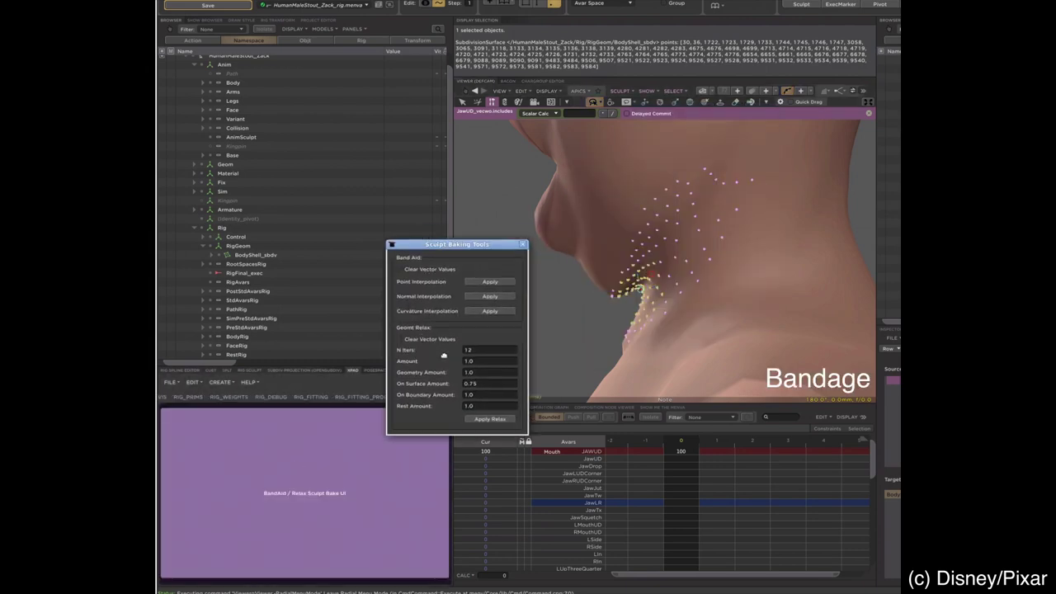
click(493, 296)
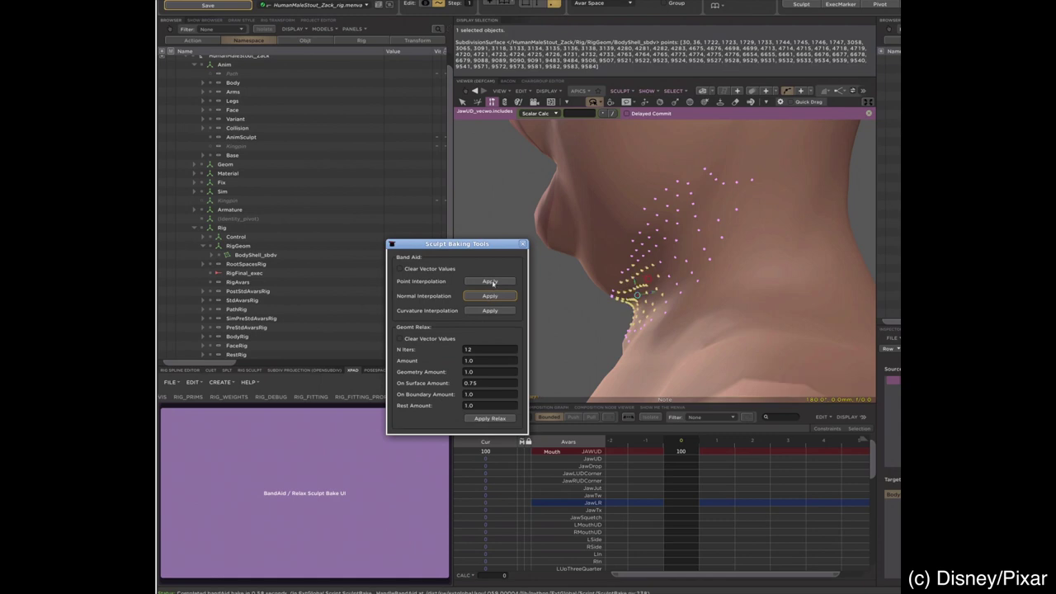
click(496, 281)
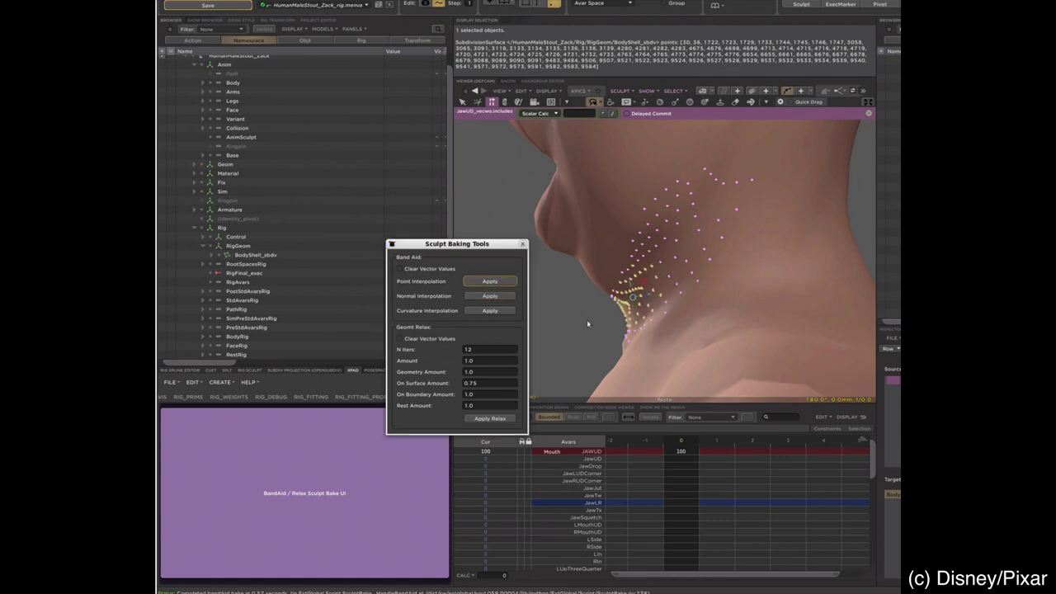
click(505, 310)
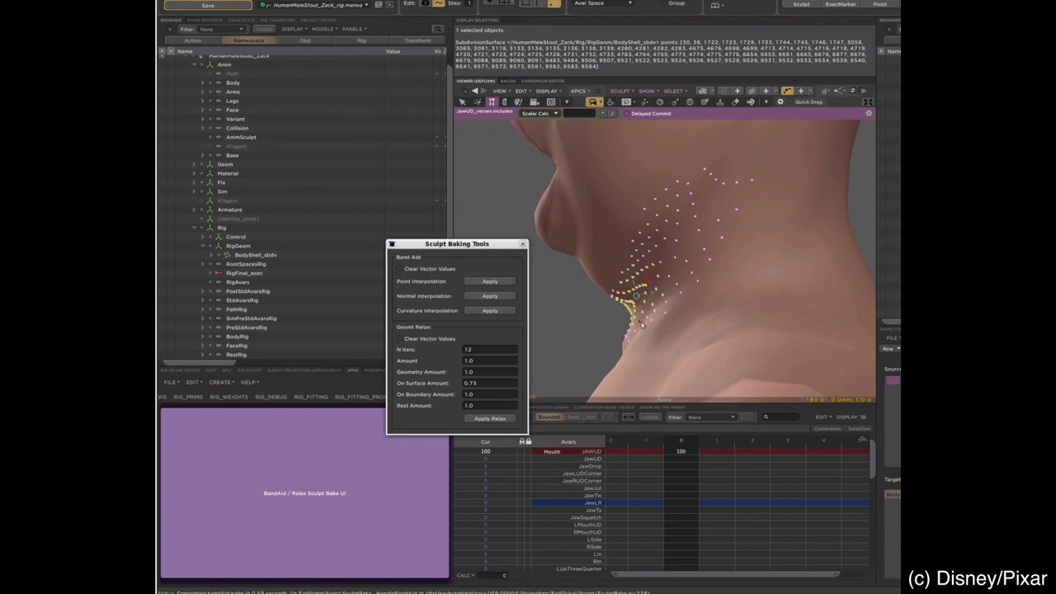
key(ctrl+z)
click(503, 419)
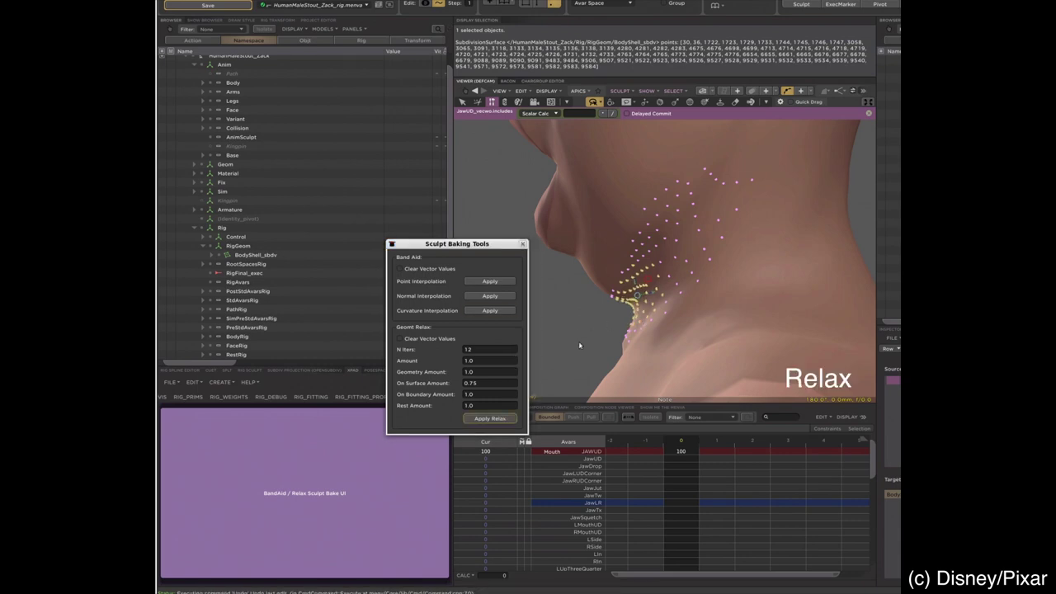
Step: Deselect the neck points and open the jaw further to JawUD 126 to review
click(606, 330)
click(687, 451)
drag(687, 453, 711, 446)
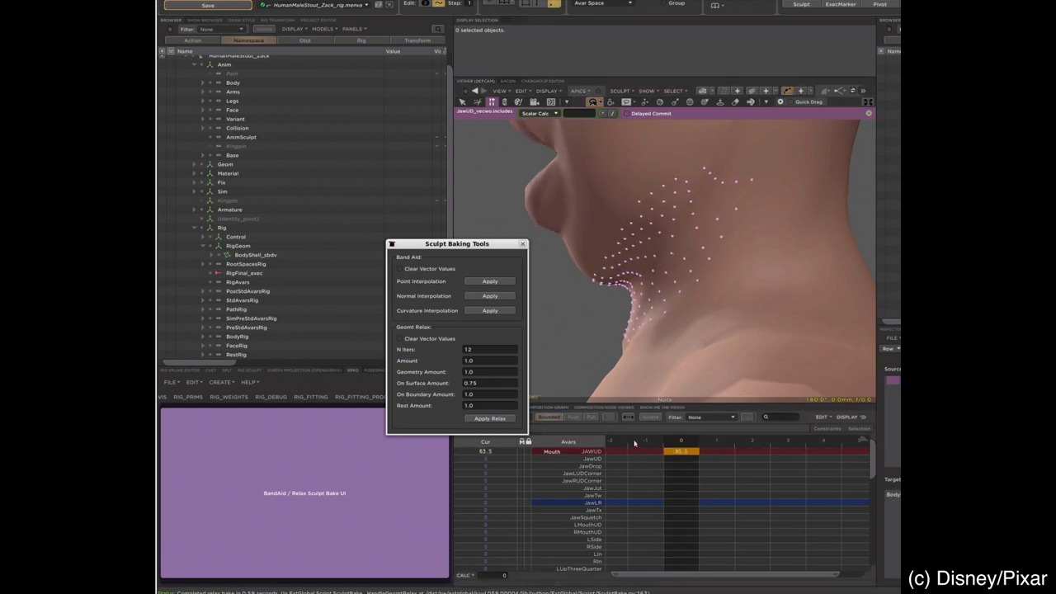
drag(711, 445, 710, 446)
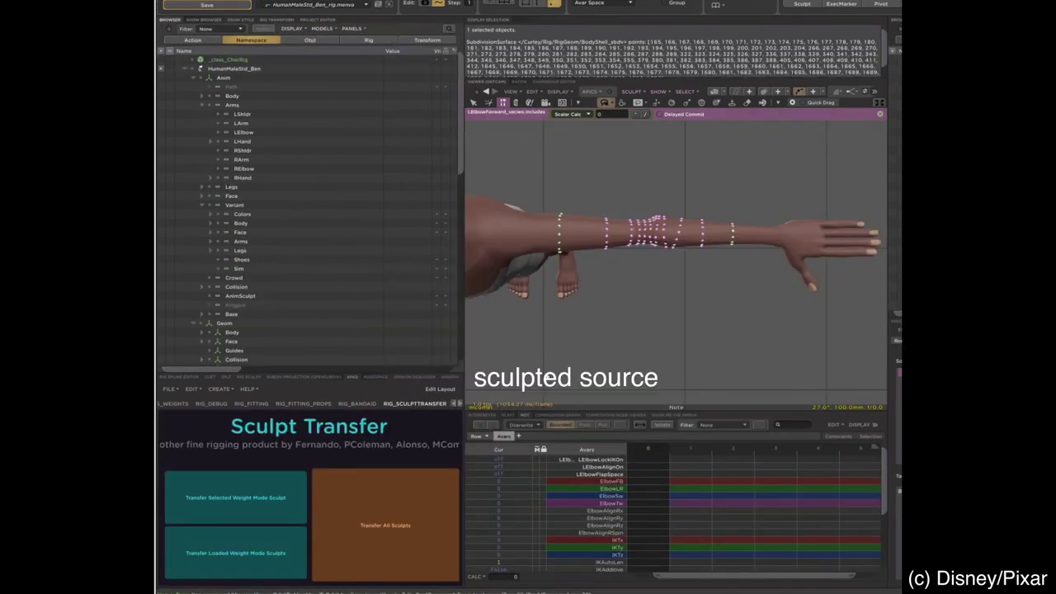
Step: Test an ElbowFB bend on the Ben source, reset it, and load Curley_rig.menva
mouse_move(651, 481)
mouse_down()
mouse_move(666, 480)
mouse_move(638, 483)
mouse_move(717, 469)
mouse_up()
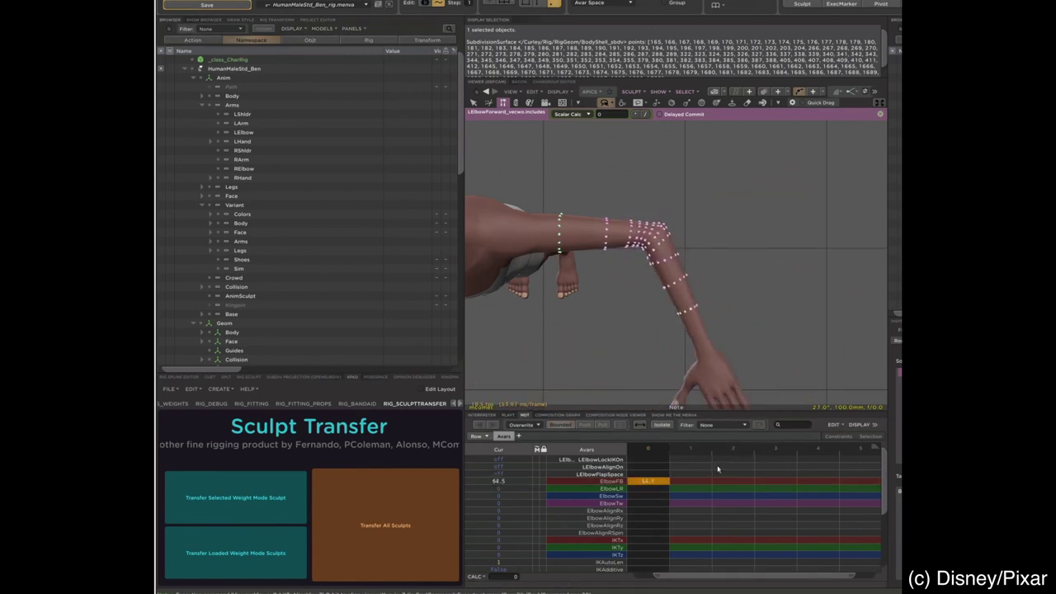
key(ctrl+z)
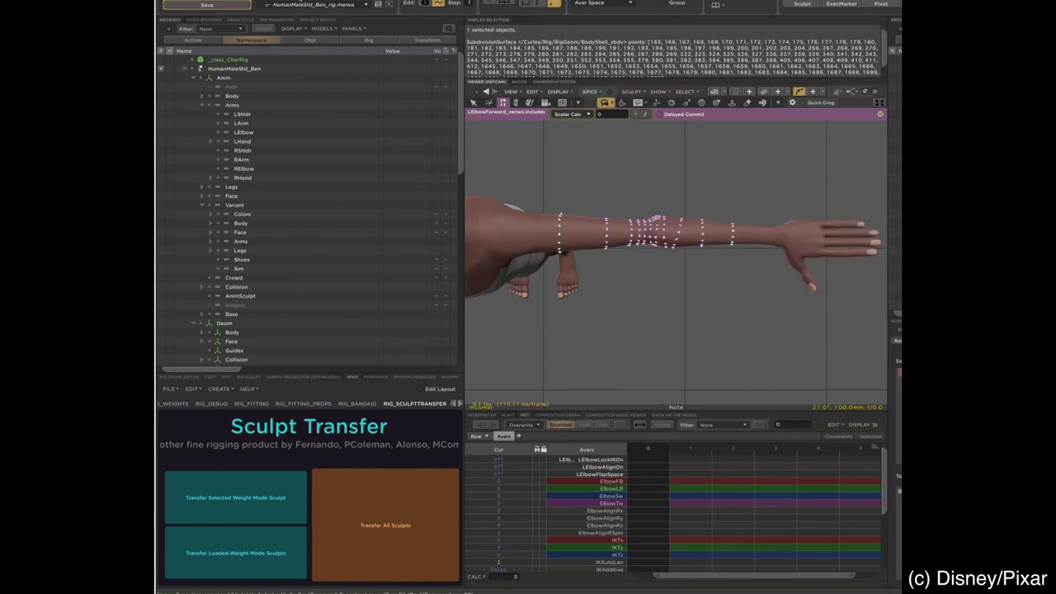
click(317, 5)
click(325, 21)
Step: Orbit to Curley's forearm and bend it down at the elbow with ElbowFB
mouse_move(582, 272)
alt+mouse_down()
mouse_move(641, 308)
mouse_move(657, 290)
mouse_move(664, 300)
alt+mouse_up()
scroll(641, 308, up, 5)
click(611, 481)
mouse_move(641, 481)
mouse_down()
mouse_move(702, 475)
mouse_move(650, 480)
mouse_up()
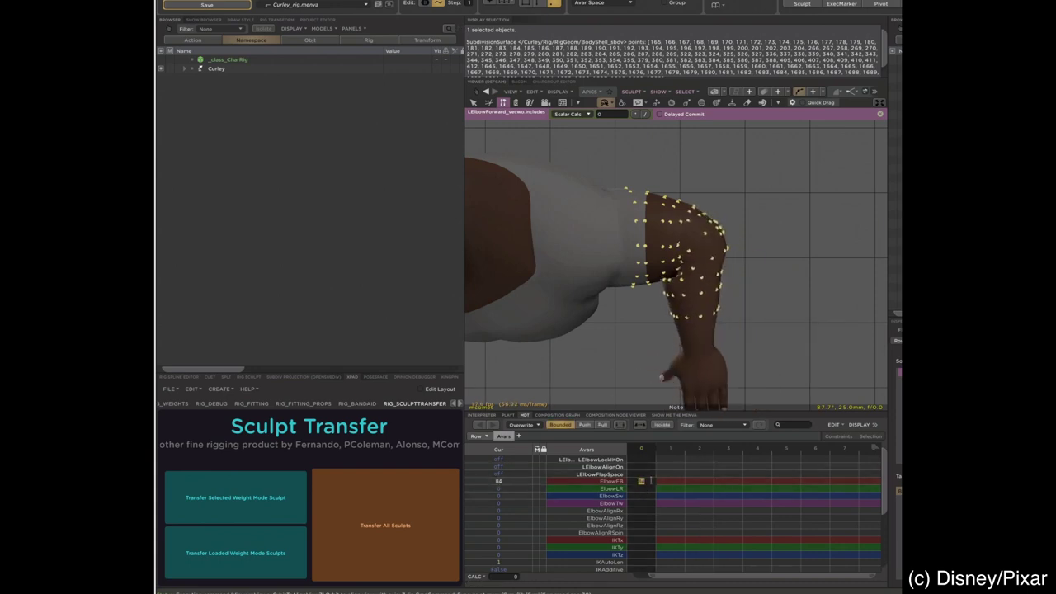
Step: Set ElbowFB to 90, transfer the elbow sculpt onto Curley's arm, then straighten the forearm
text(90)
key(Return)
click(235, 498)
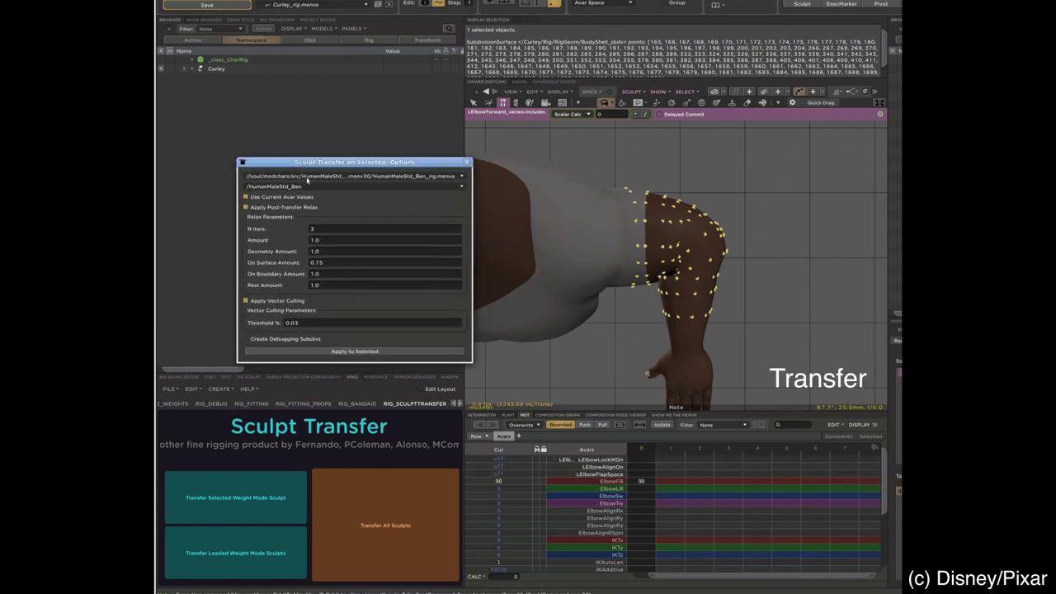
click(350, 350)
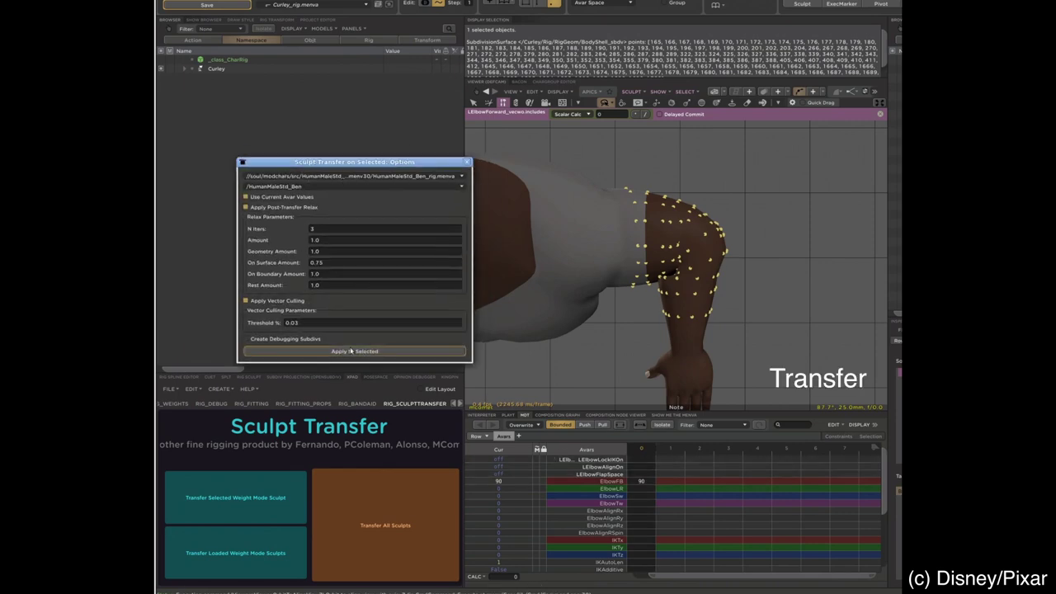
click(618, 488)
mouse_move(619, 489)
mouse_down()
mouse_move(581, 518)
mouse_move(653, 509)
mouse_up()
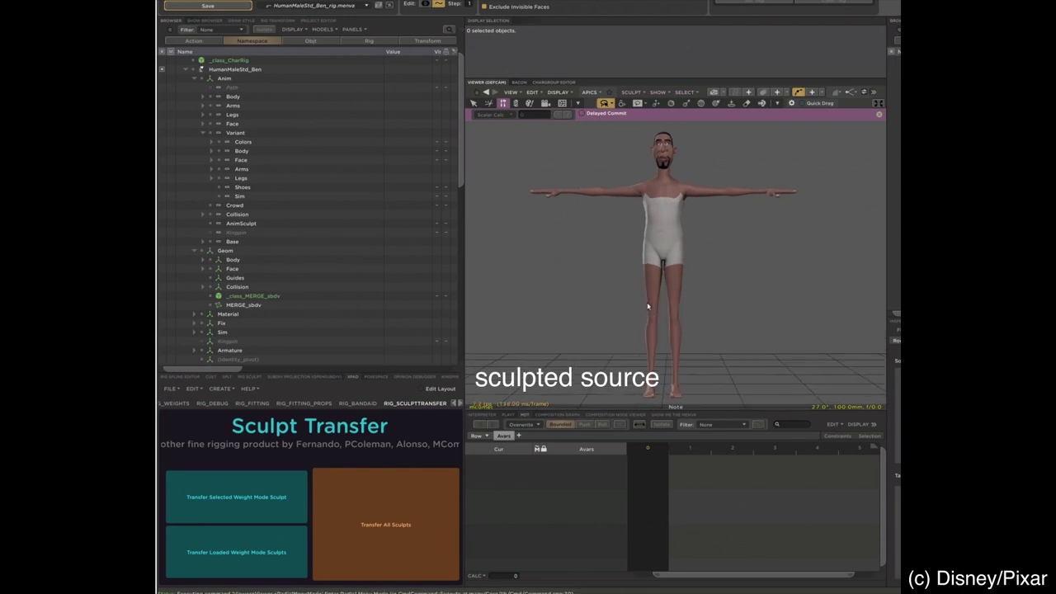
Step: Swing Ben's left leg up to check the hip sculpt, lower it, and load the target rig
click(659, 255)
drag(649, 237, 652, 287)
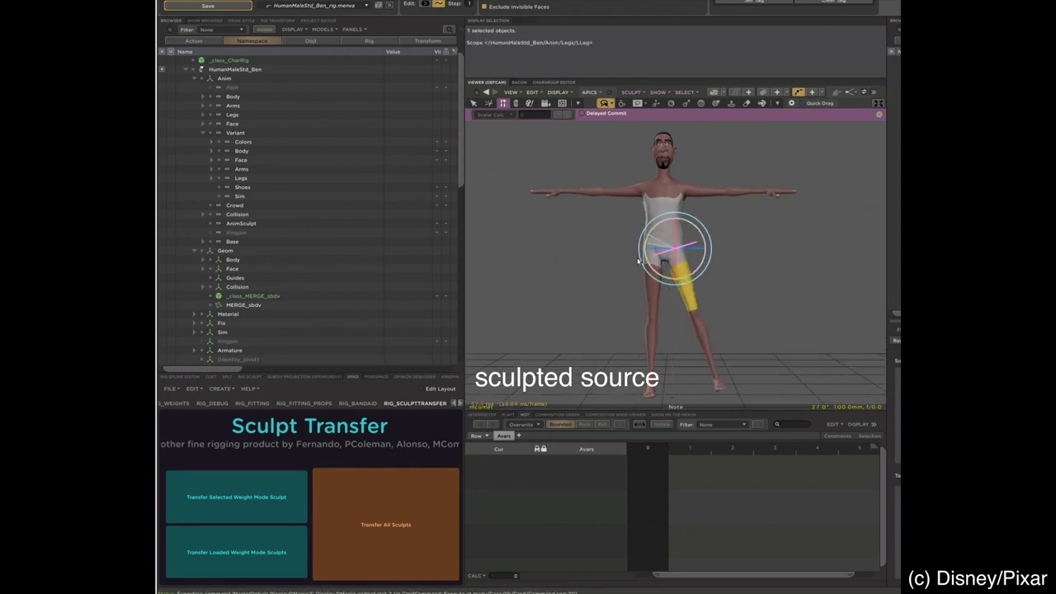
key(f)
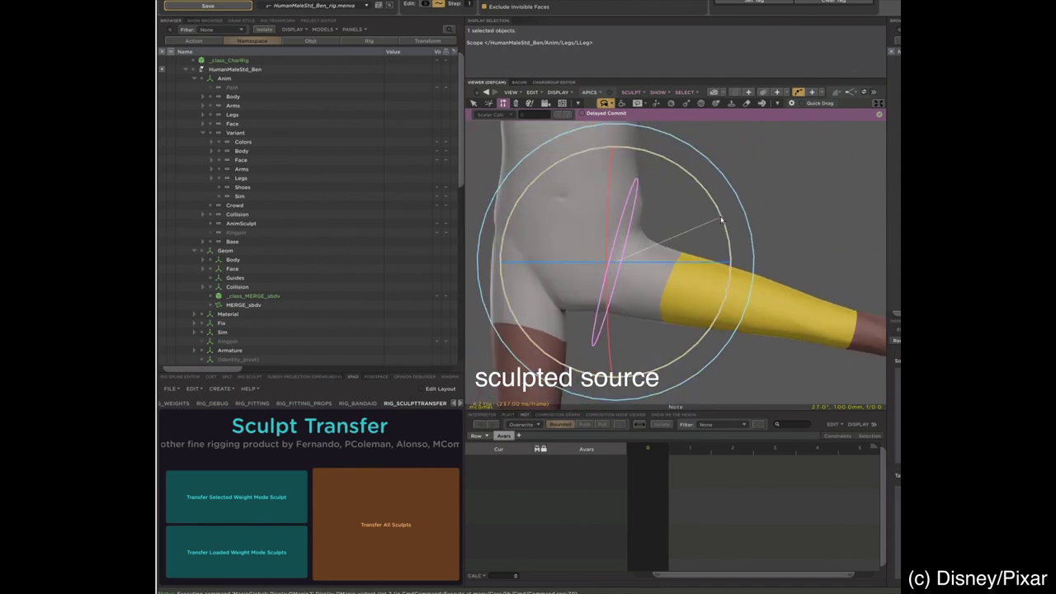
mouse_move(717, 223)
mouse_down()
mouse_move(675, 363)
mouse_move(714, 320)
mouse_up()
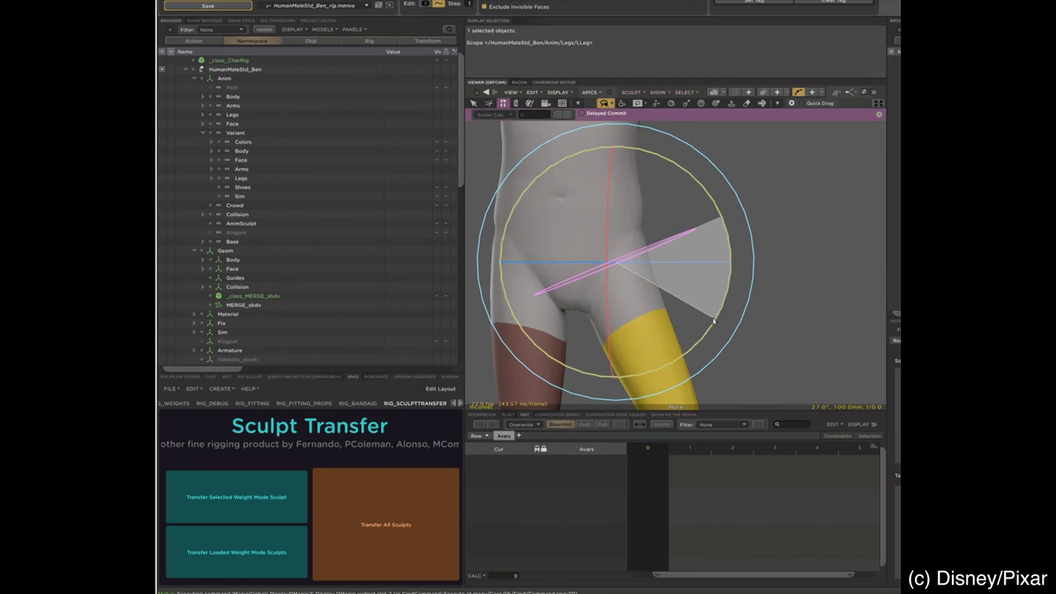
drag(715, 321, 473, 104)
click(316, 5)
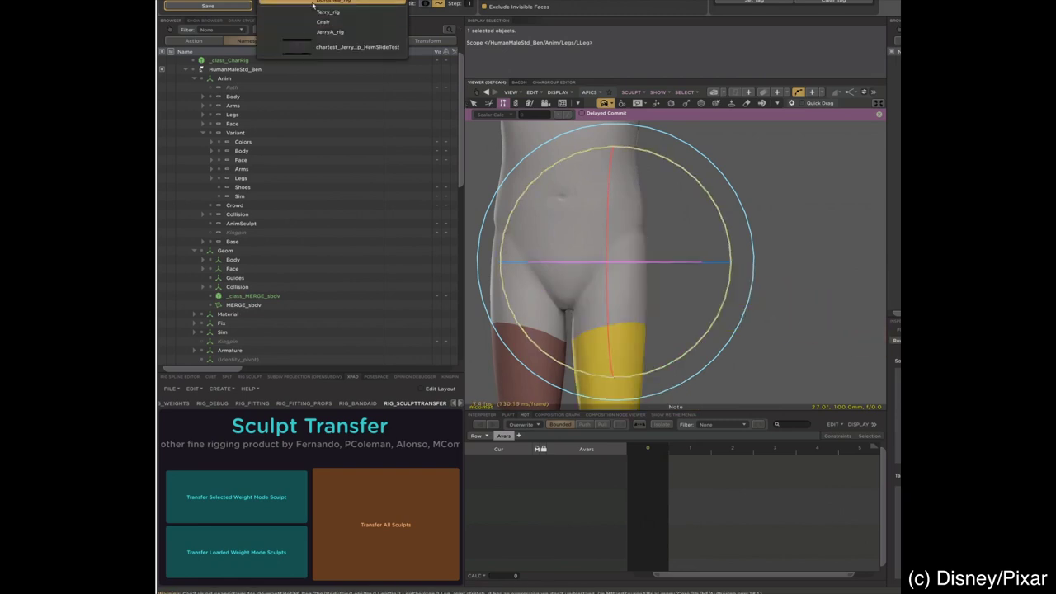
click(443, 109)
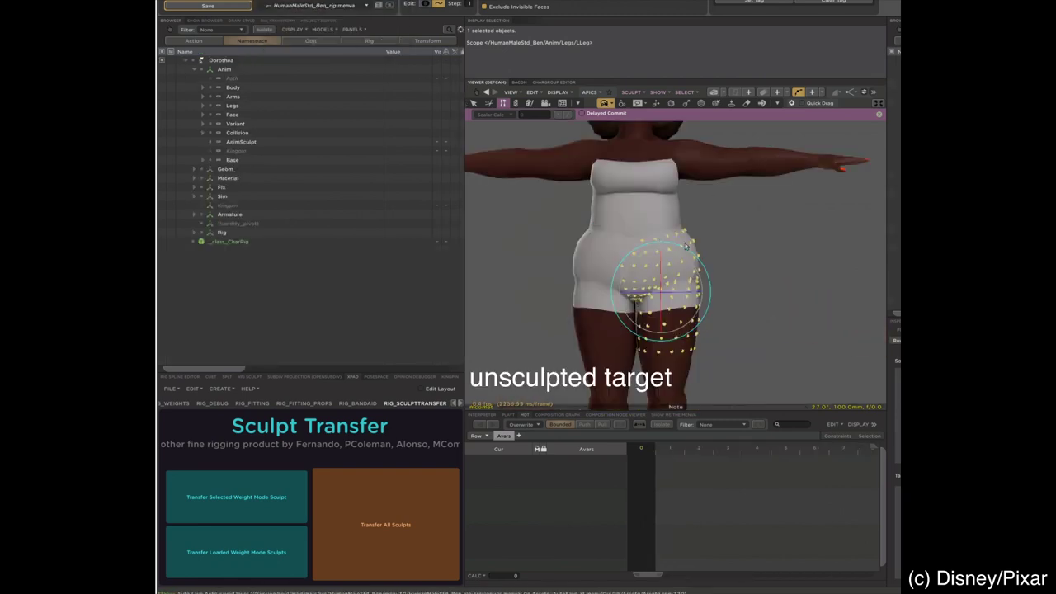
Step: Raise Dorothea's left leg sideways by scrubbing LegLR, then commit it at exactly 90
drag(644, 473, 717, 474)
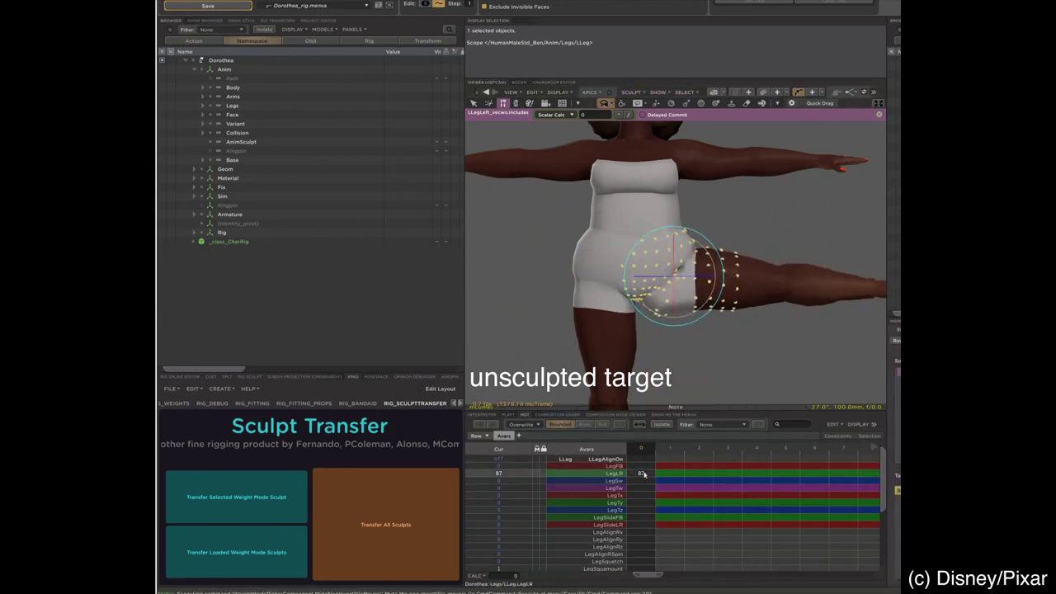
mouse_move(641, 472)
mouse_down()
mouse_move(632, 470)
mouse_move(648, 473)
mouse_up()
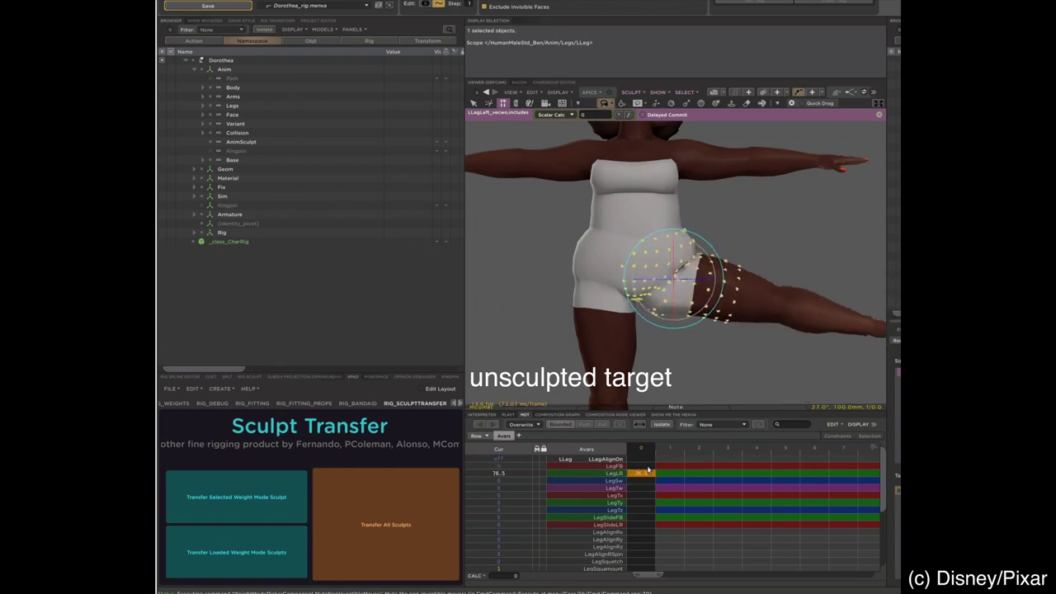
click(647, 474)
text(90)
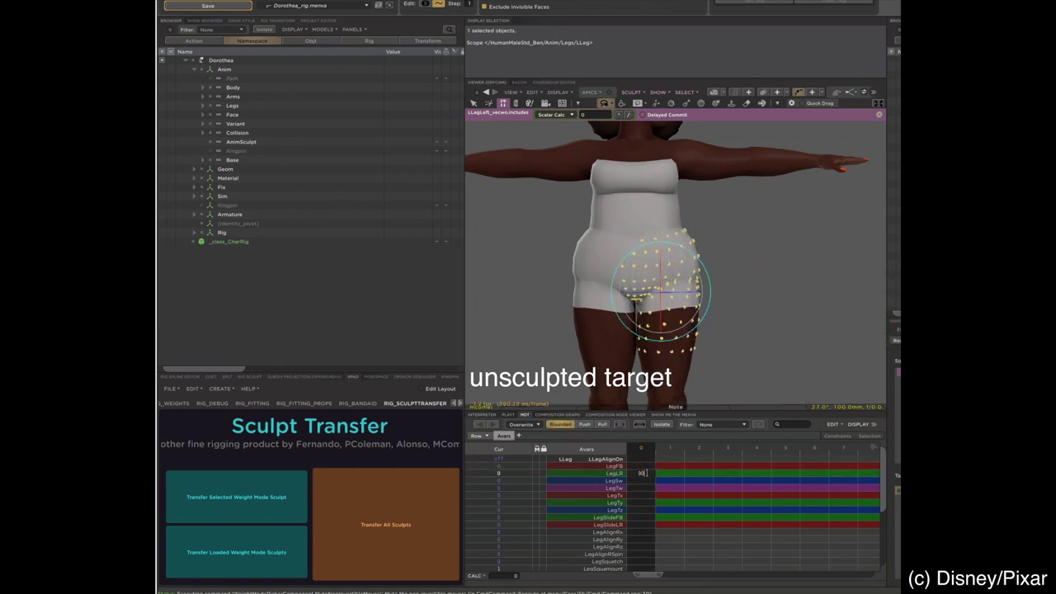
key(Return)
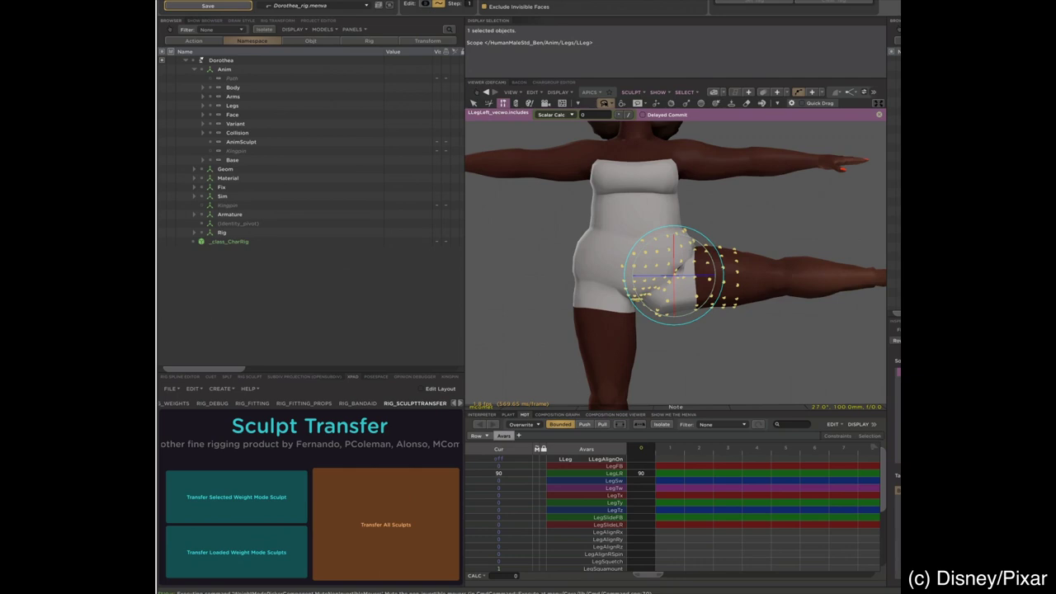
Step: Transfer the hip sculpt from HumanMaleStd_Ben_rig.menva onto Dorothea's selected leg points
drag(377, 170, 348, 207)
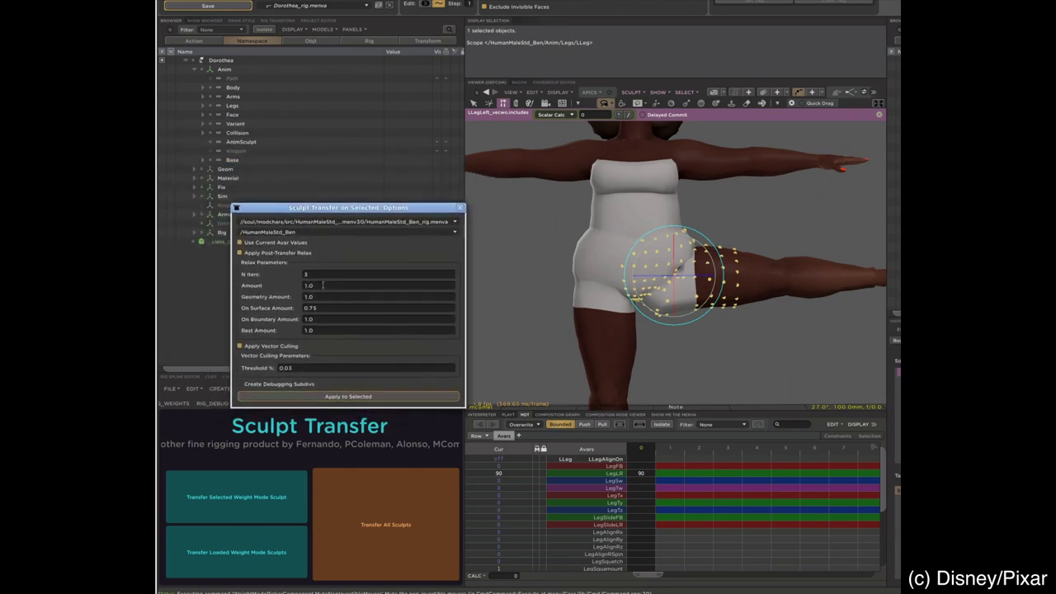
click(297, 223)
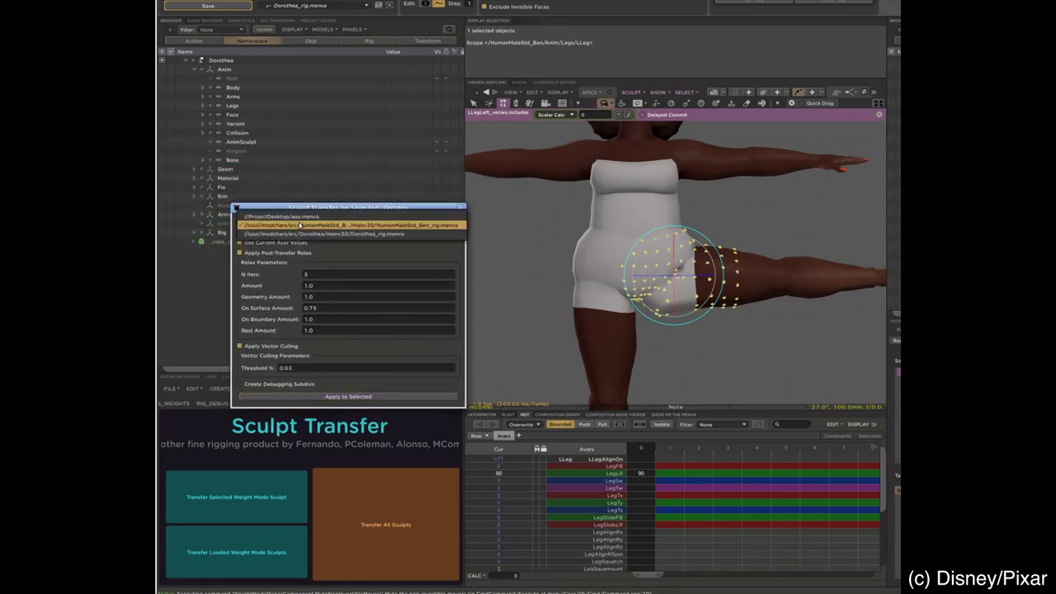
click(299, 224)
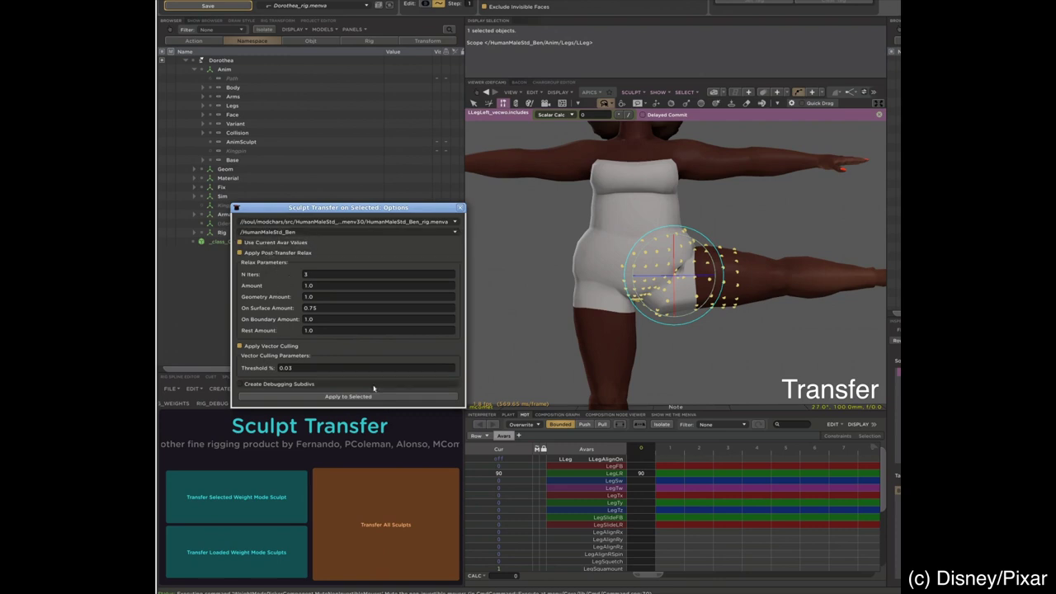
click(348, 397)
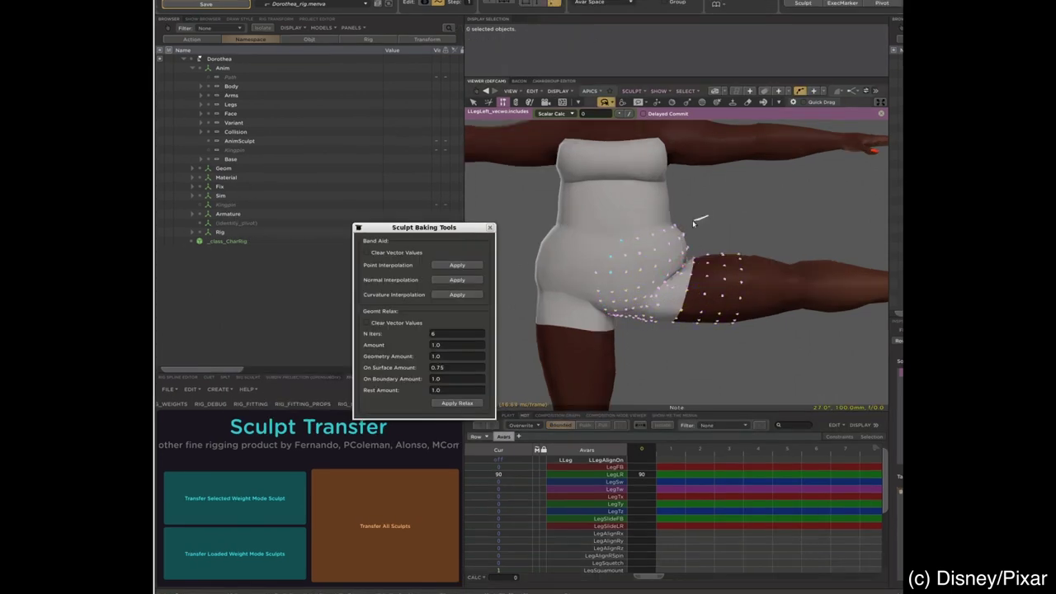
Step: Select Dorothea's hip points, apply Bandage normal interpolation and Relax, then lower LegLR to 6.5
drag(653, 264, 662, 293)
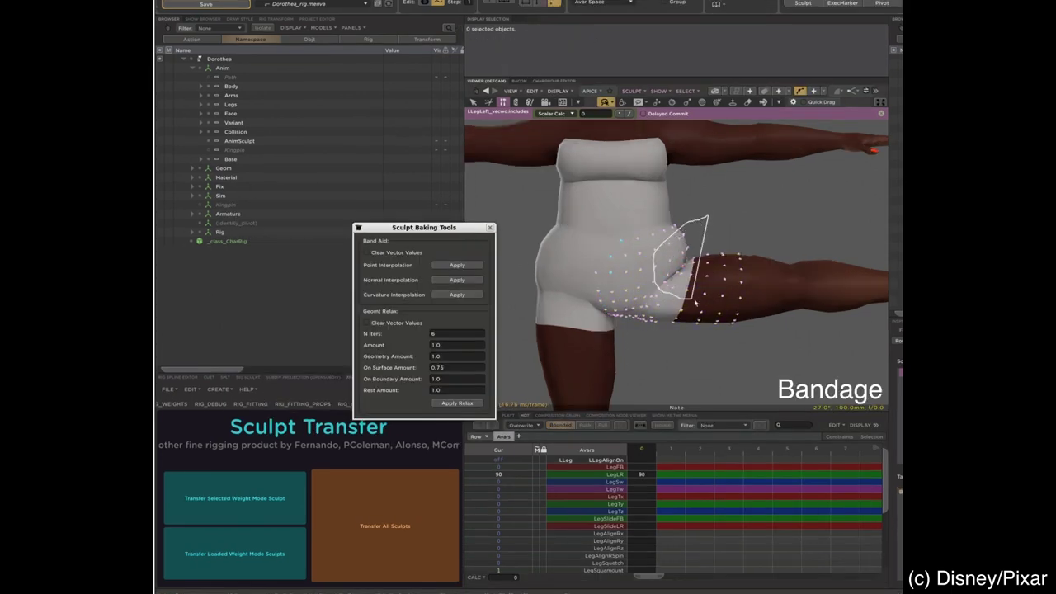
drag(721, 252, 709, 219)
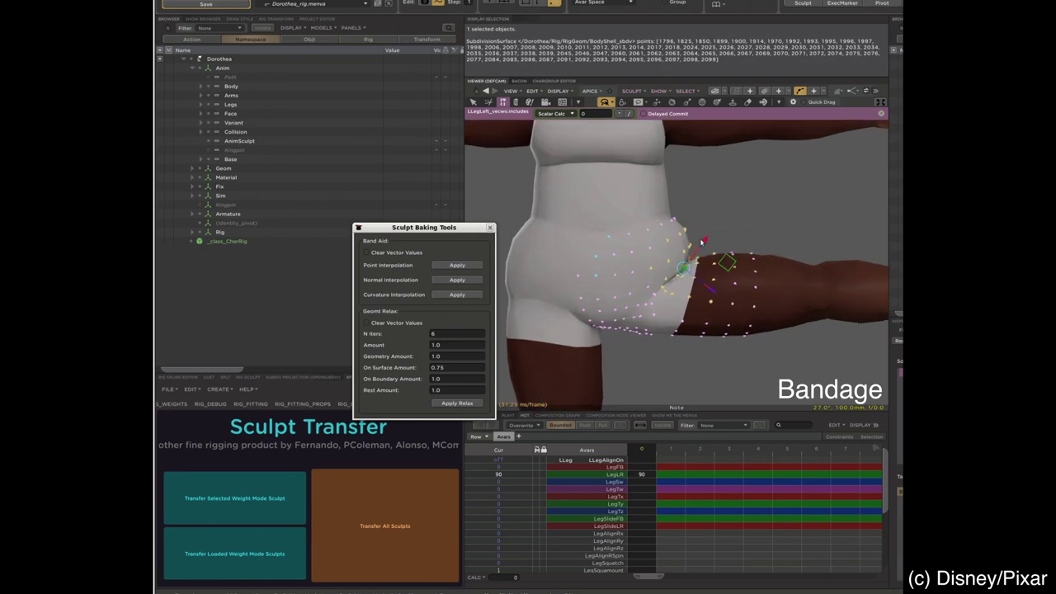
click(467, 279)
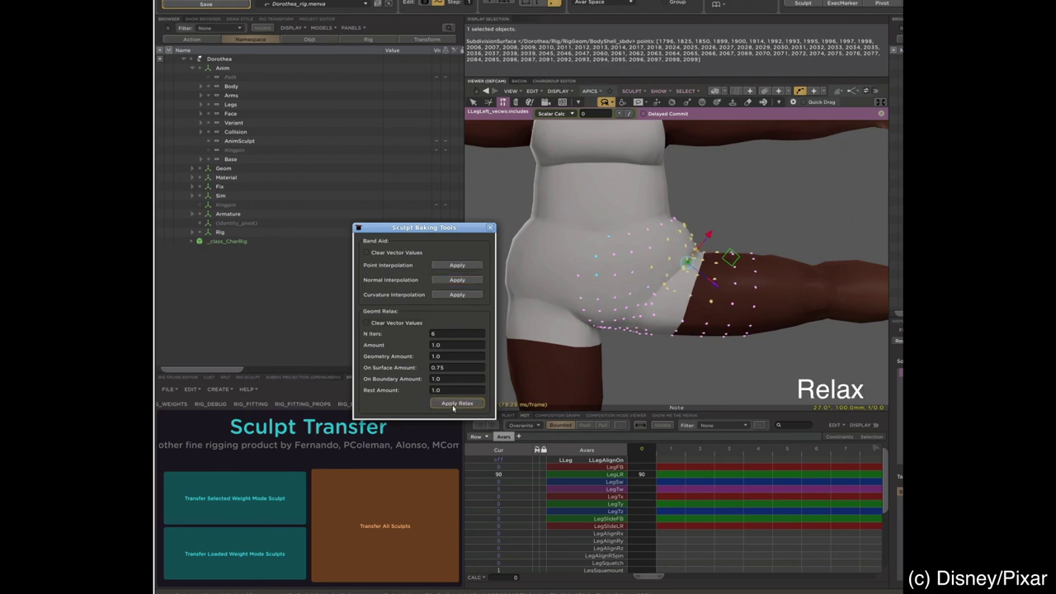
click(453, 403)
mouse_move(660, 291)
middle_down()
mouse_move(631, 290)
mouse_move(668, 297)
middle_up()
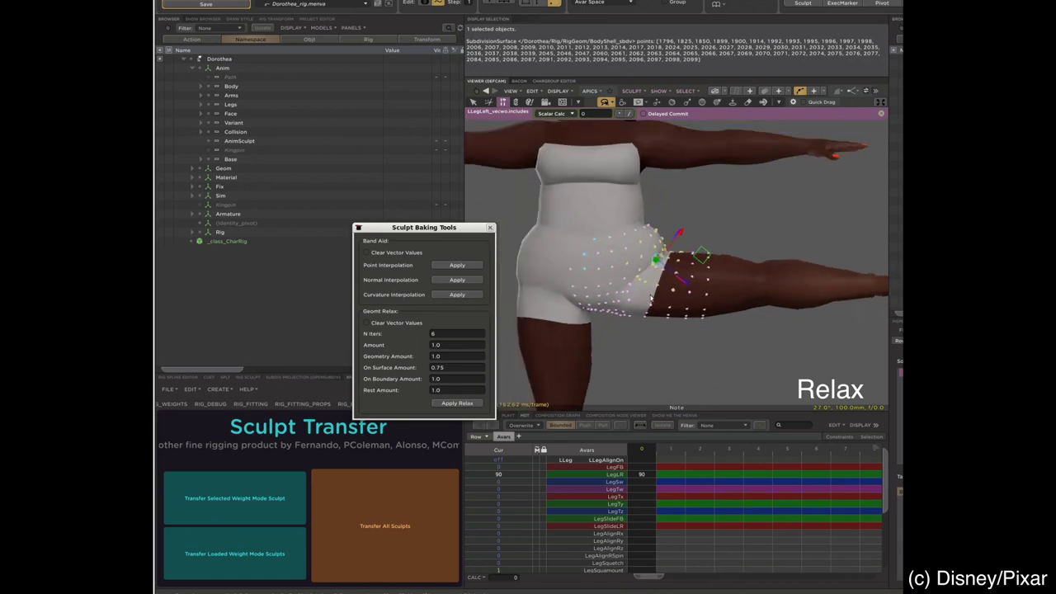
drag(641, 475, 720, 438)
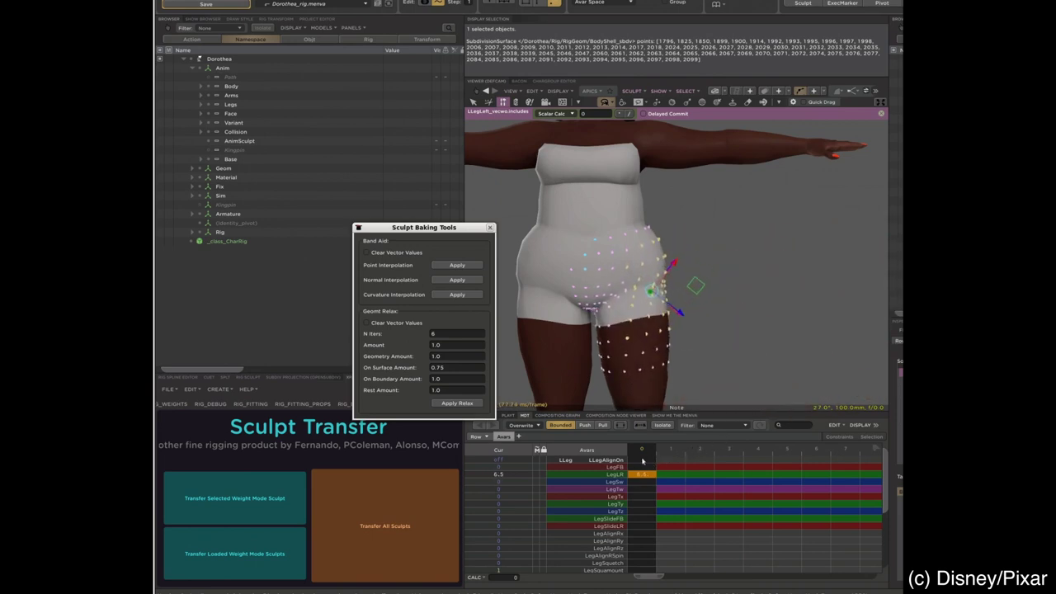